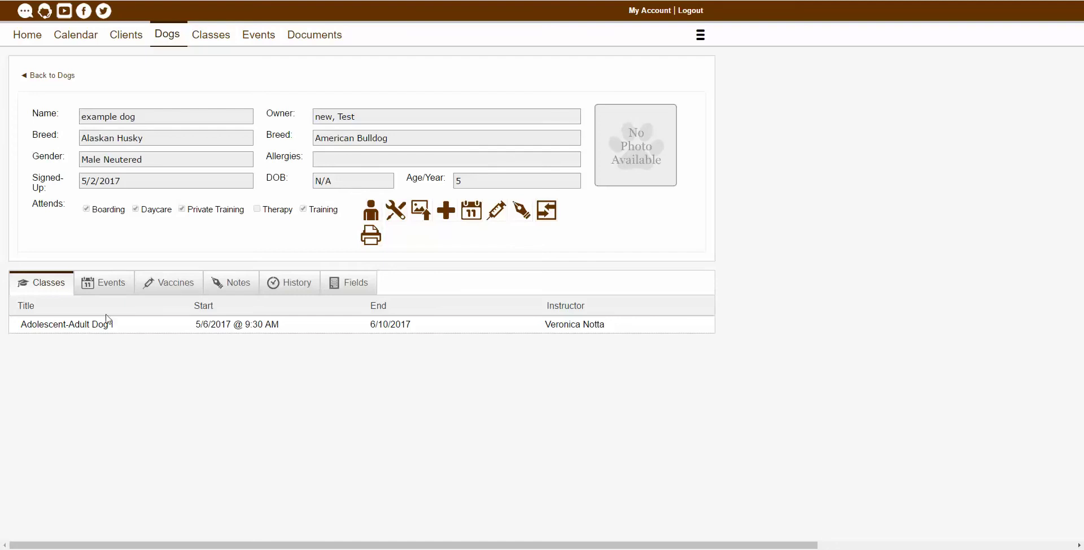
Step: View the dog's Adolescent-Adult Dog I class entry and open its follow-up appointment event, closing the details without changes
click(165, 325)
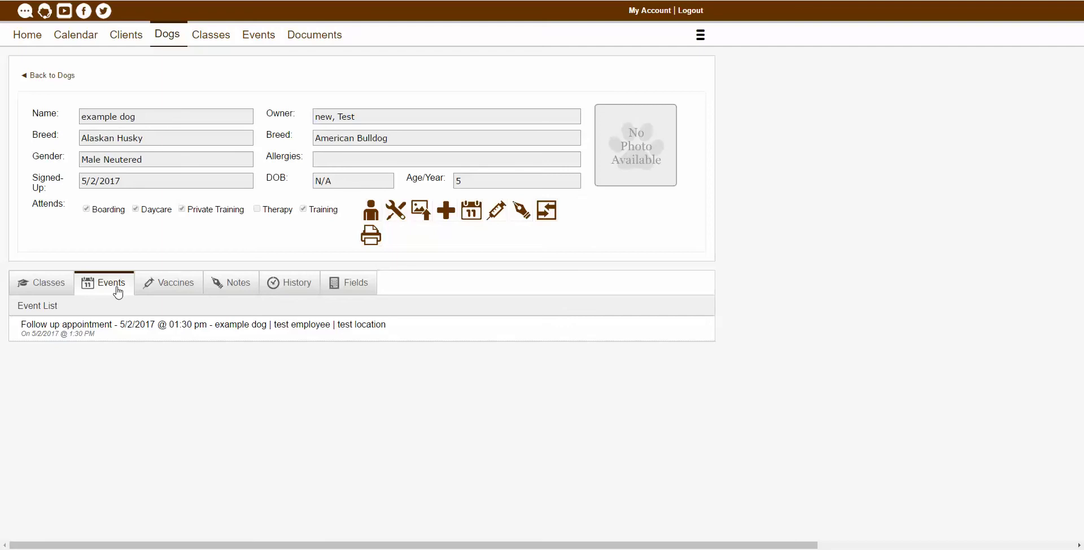
click(103, 338)
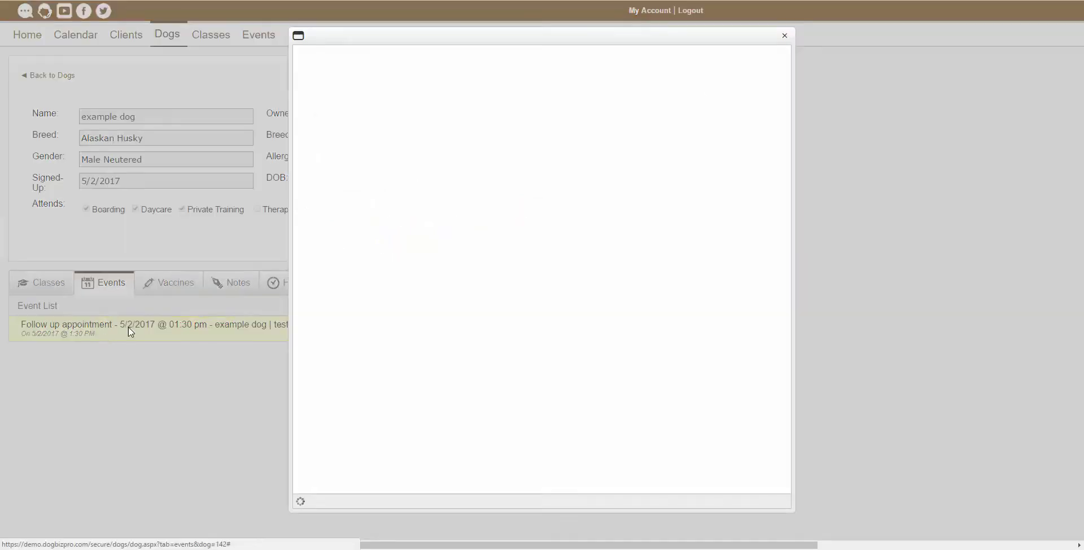
click(785, 9)
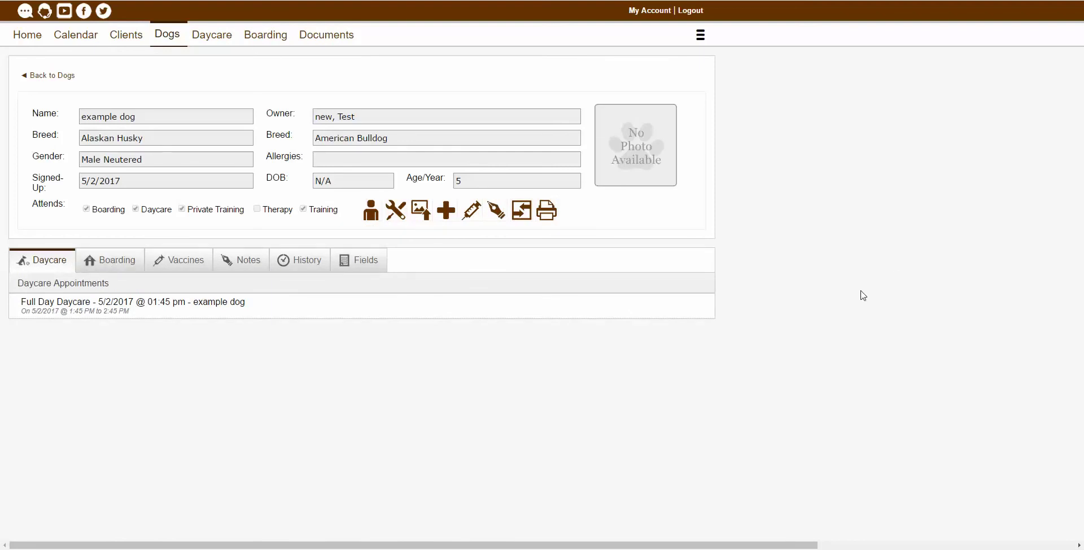
Step: Review the details of the dog's Full Day Daycare appointment and its Standard #1 boarding appointment without editing them
click(265, 314)
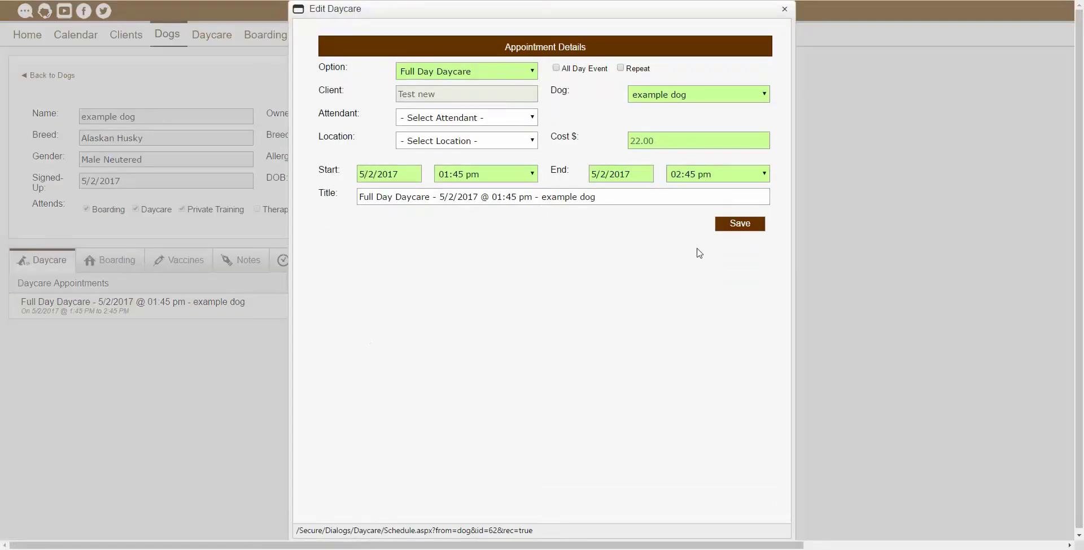
click(785, 9)
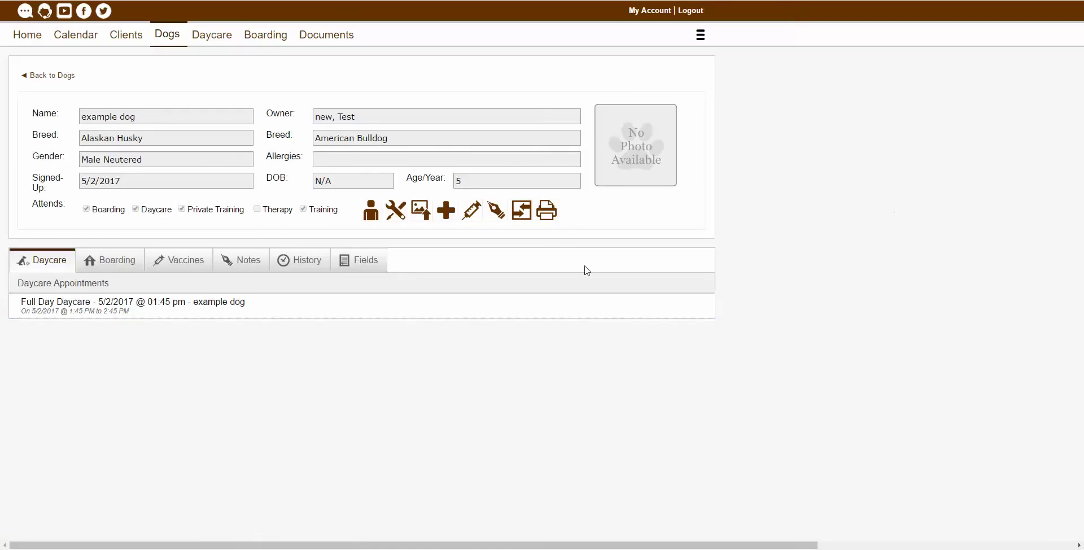
click(125, 267)
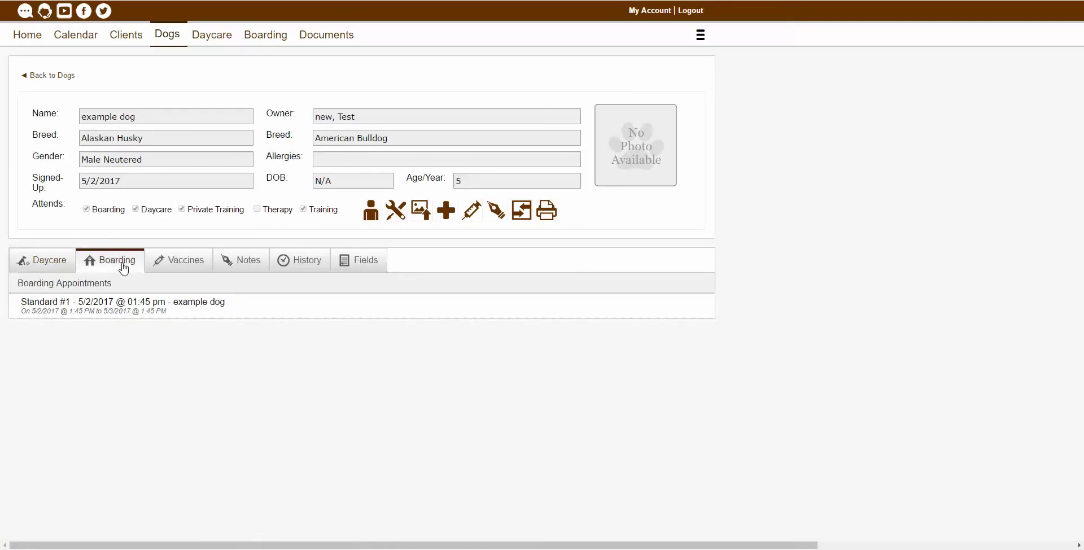
click(184, 316)
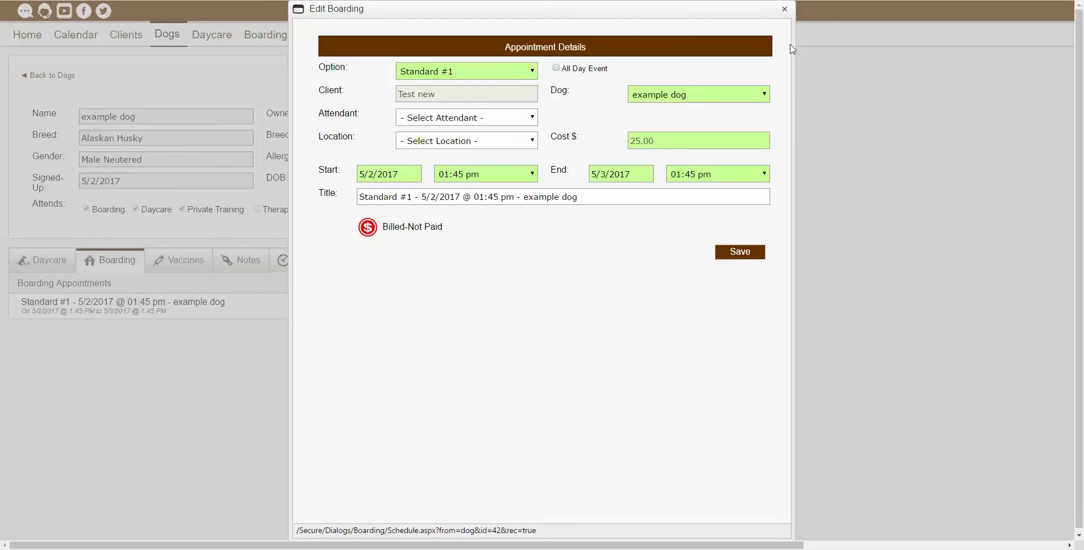
click(785, 9)
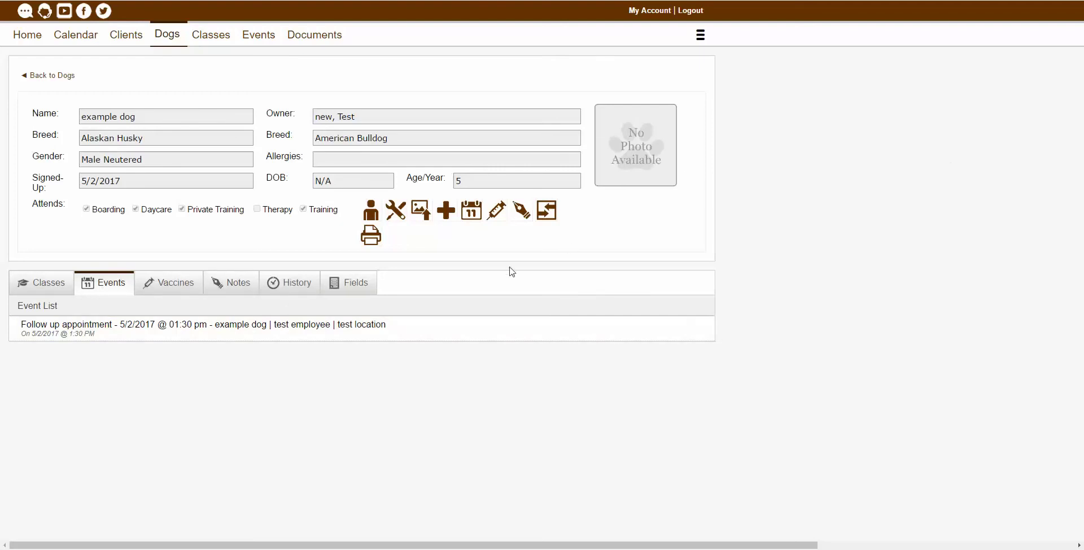
Step: Open the dog's Bordetella (Recommended) vaccine record for editing and set its given date to 5/2/2017
click(181, 293)
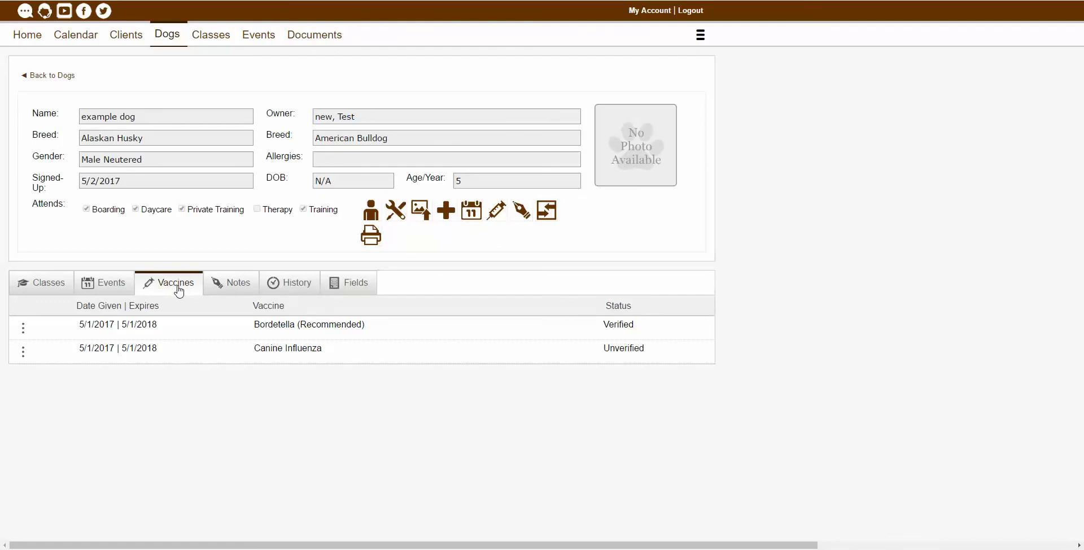
click(23, 329)
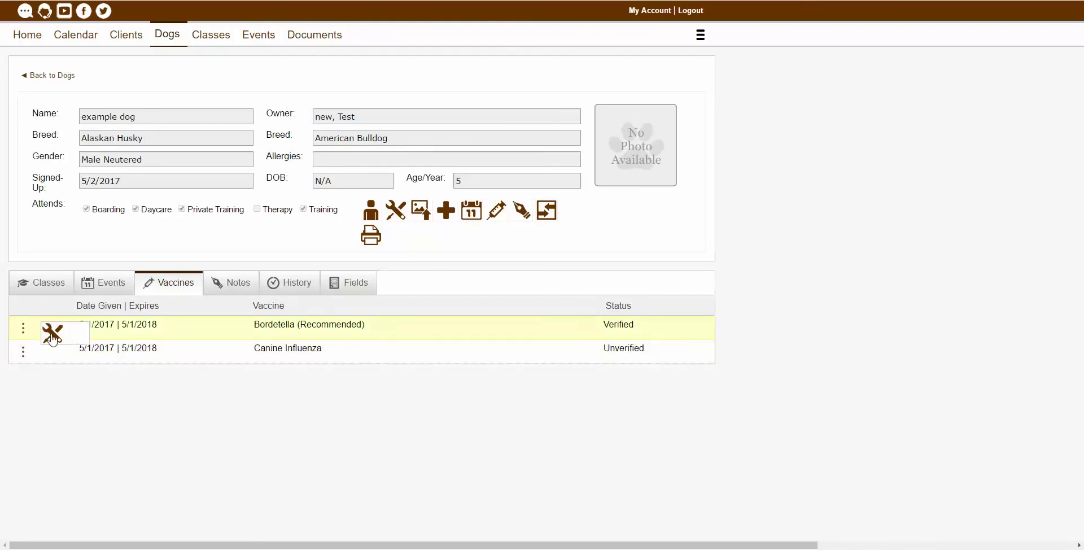
click(52, 335)
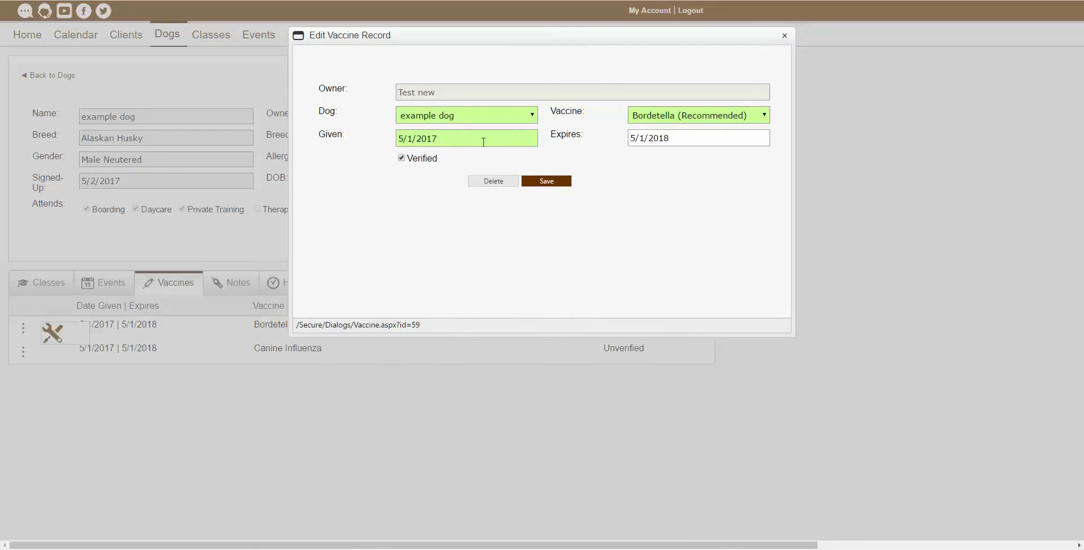
click(464, 139)
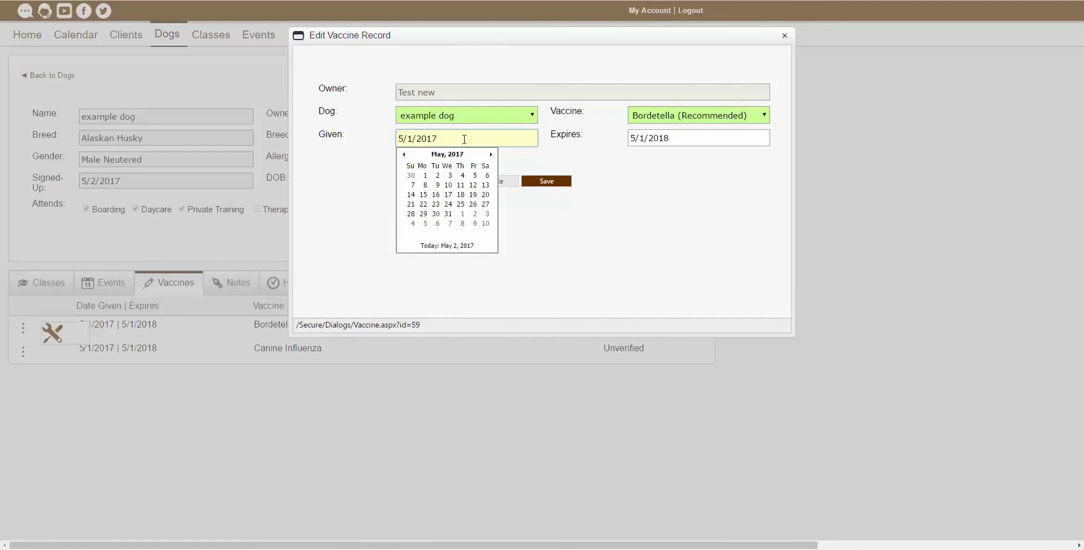
key(Left)
key(Left)
key(Left)
key(Left)
key(Left)
text(2)
Step: Set the Bordetella vaccine's expiry date to 5/2/2018 and save the record
click(647, 139)
key(BackSpace)
text(2)
click(585, 235)
click(567, 186)
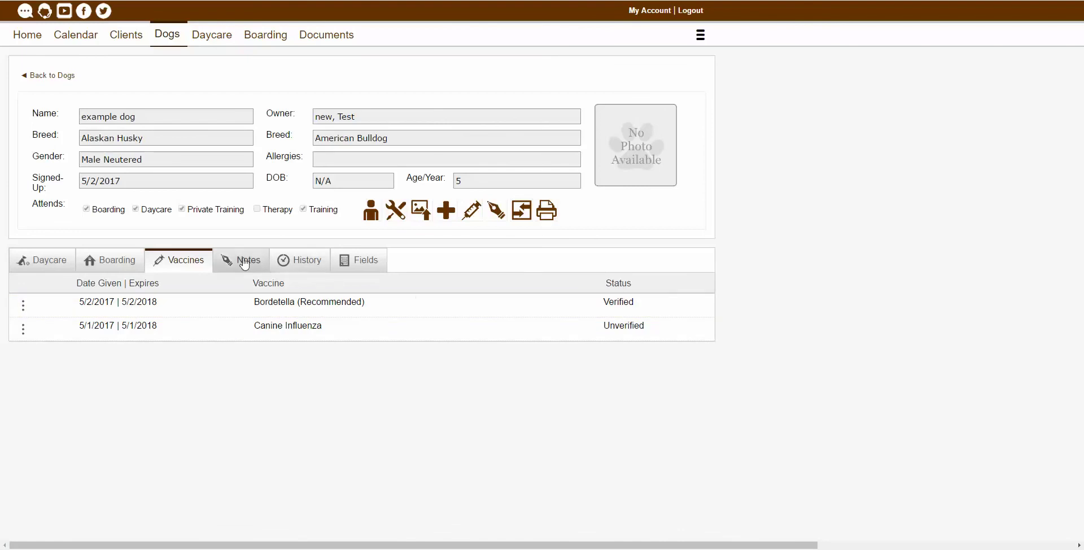
Step: View the available actions for the dog's test note and look over its registration history
click(245, 266)
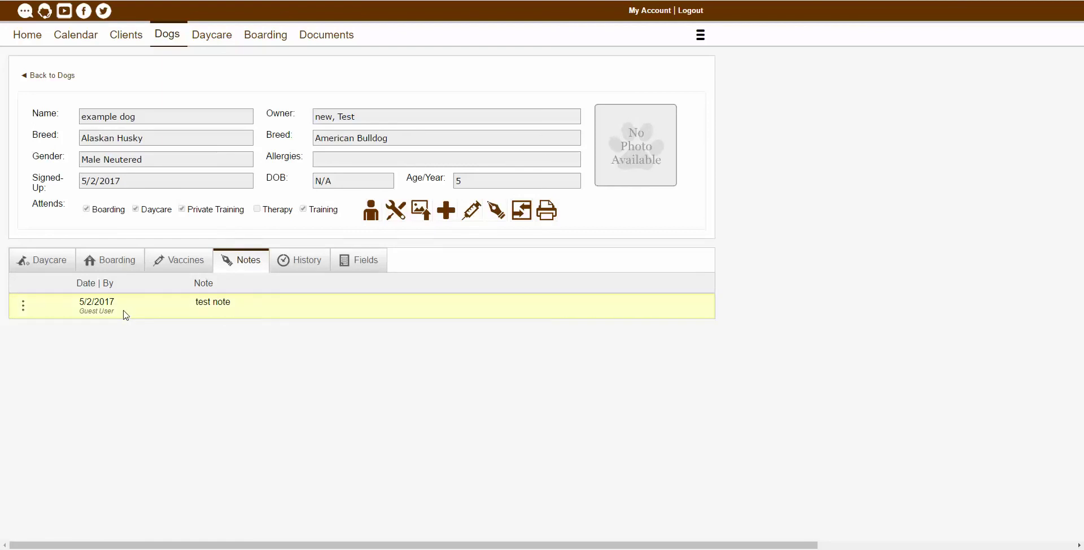
click(23, 306)
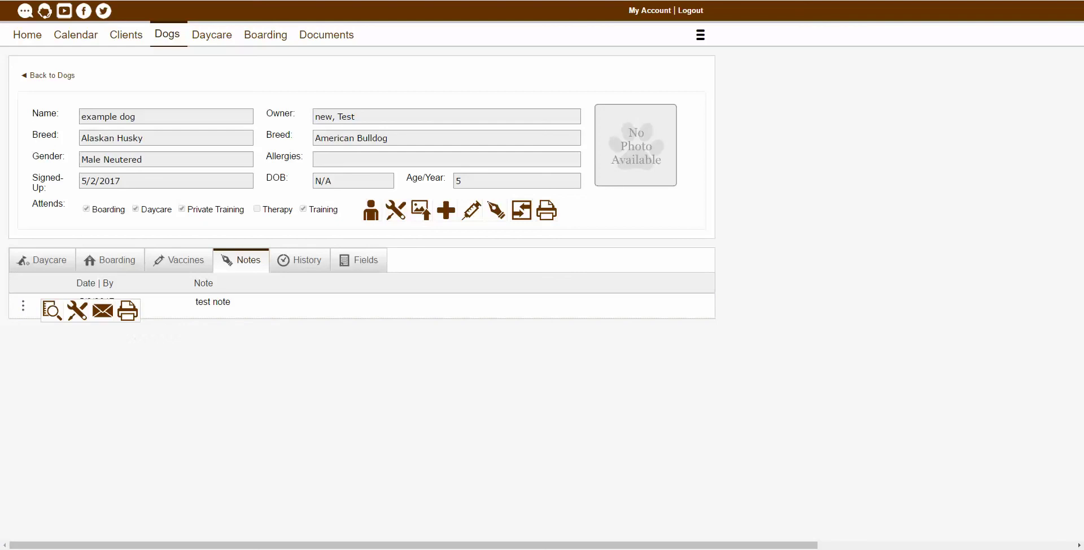
click(305, 268)
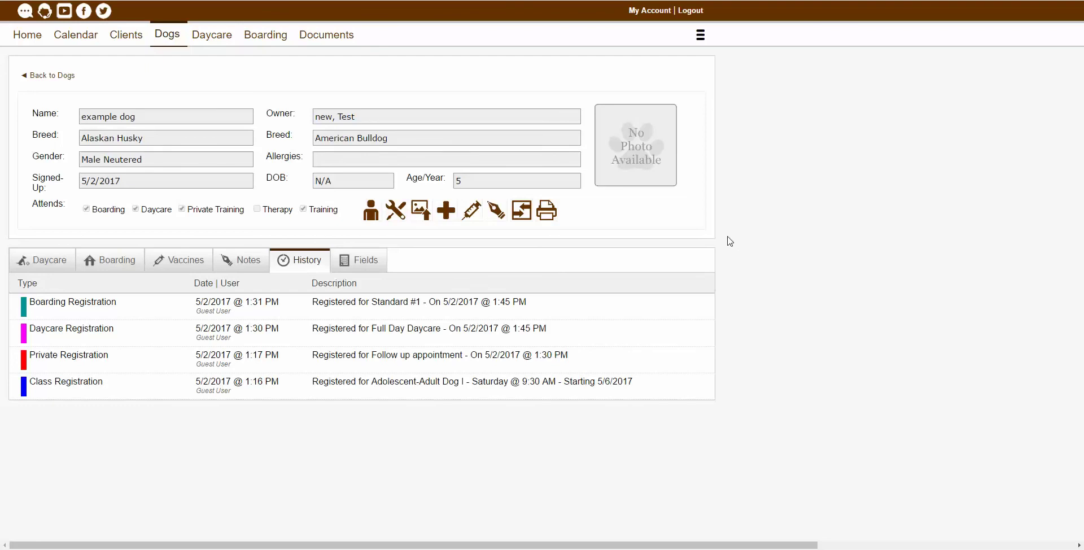
Step: Uncheck "Agressive towards people" in the dog's custom fields and save the change
click(365, 271)
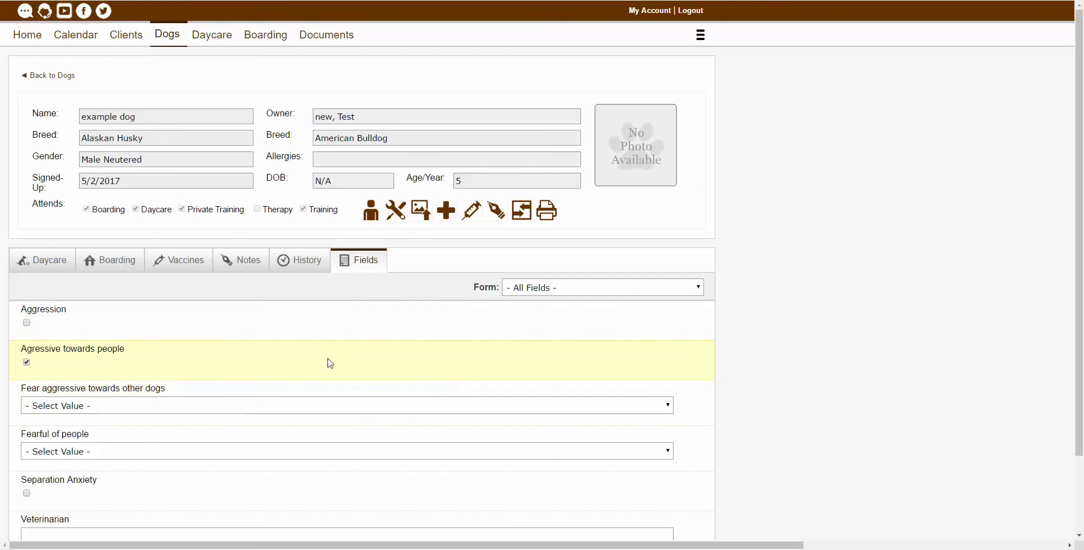
click(28, 363)
scroll(520, 375, down, 2)
click(685, 520)
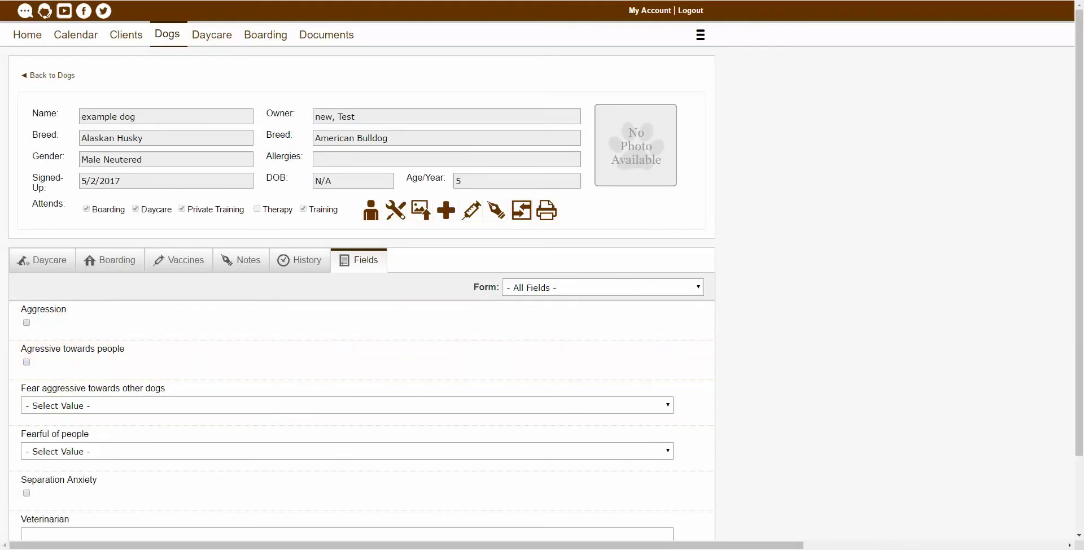
scroll(361, 283, down, 1)
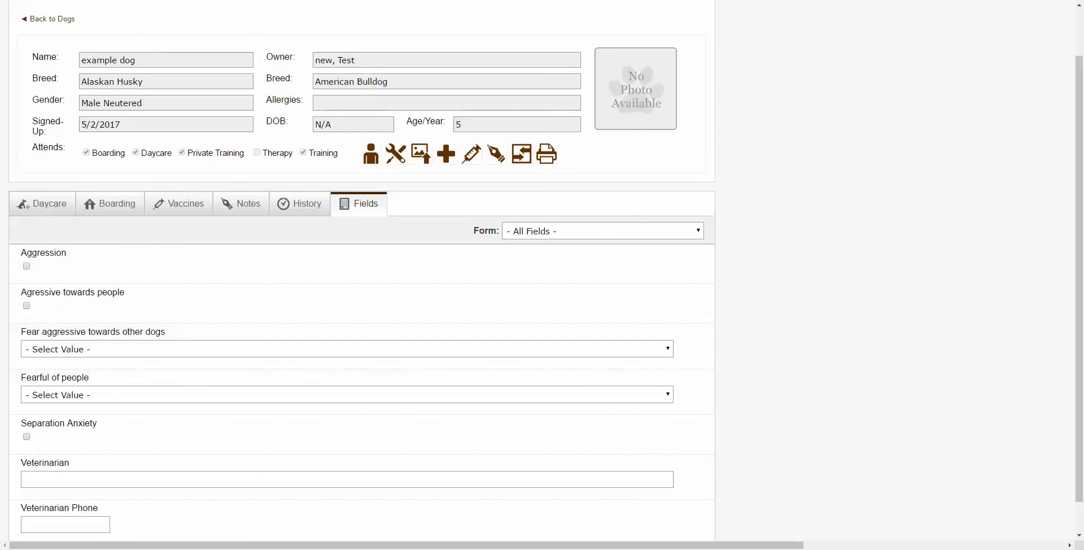